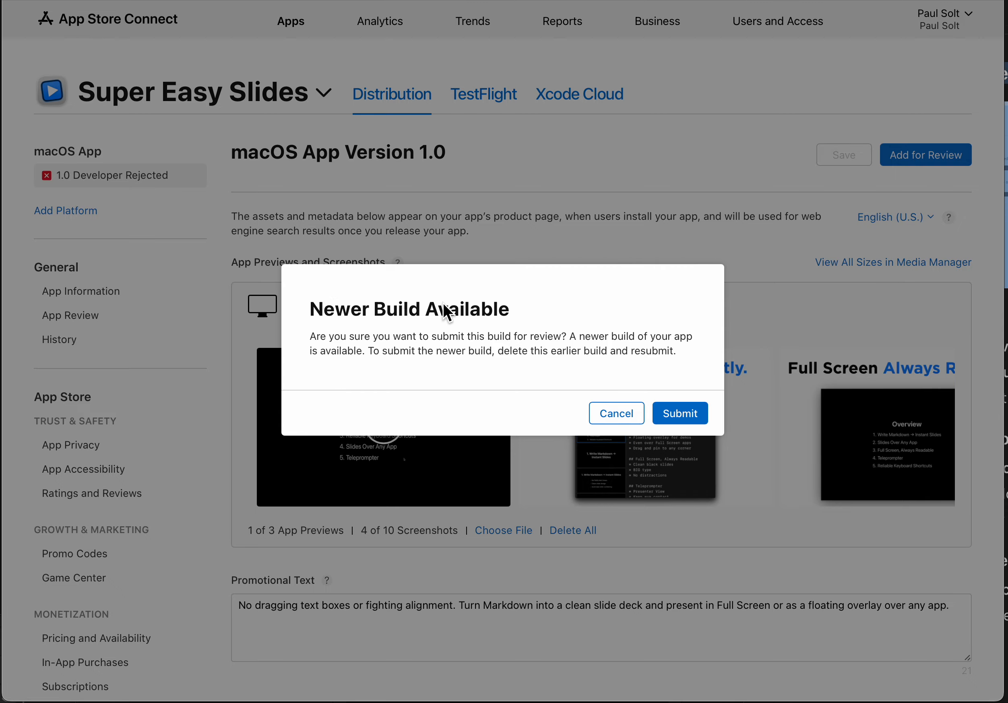
click(703, 413)
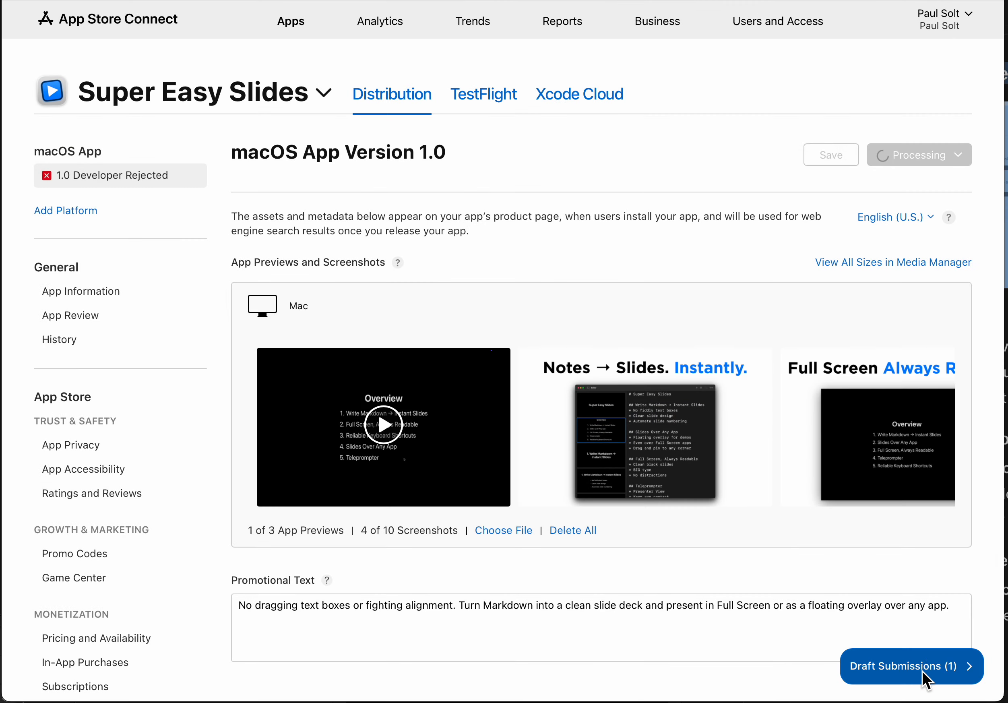
click(928, 670)
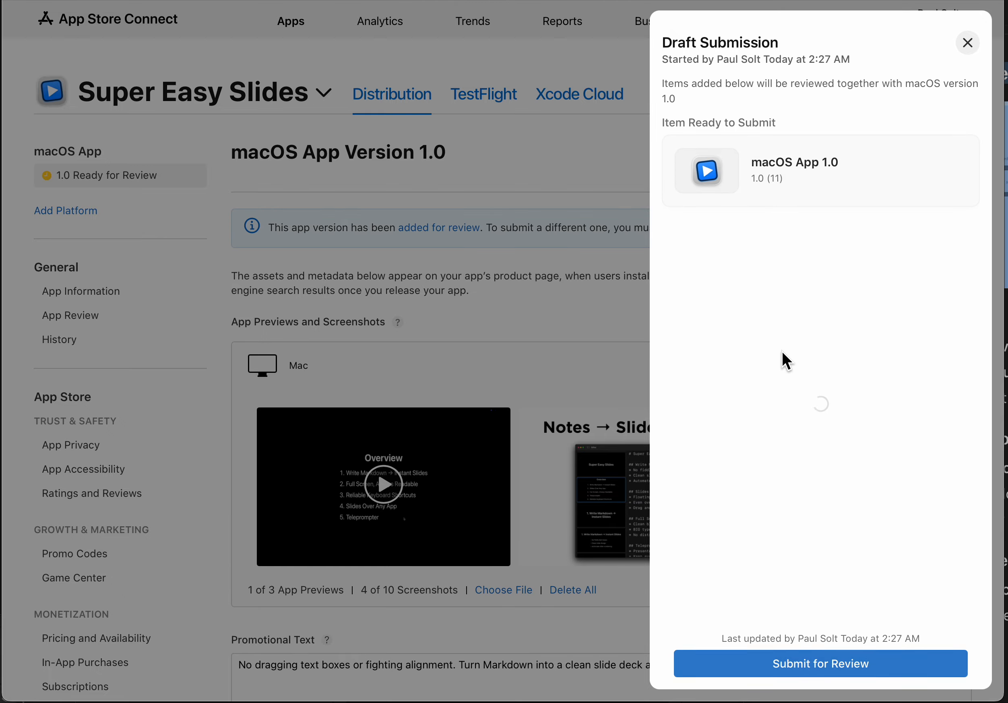
key(Escape)
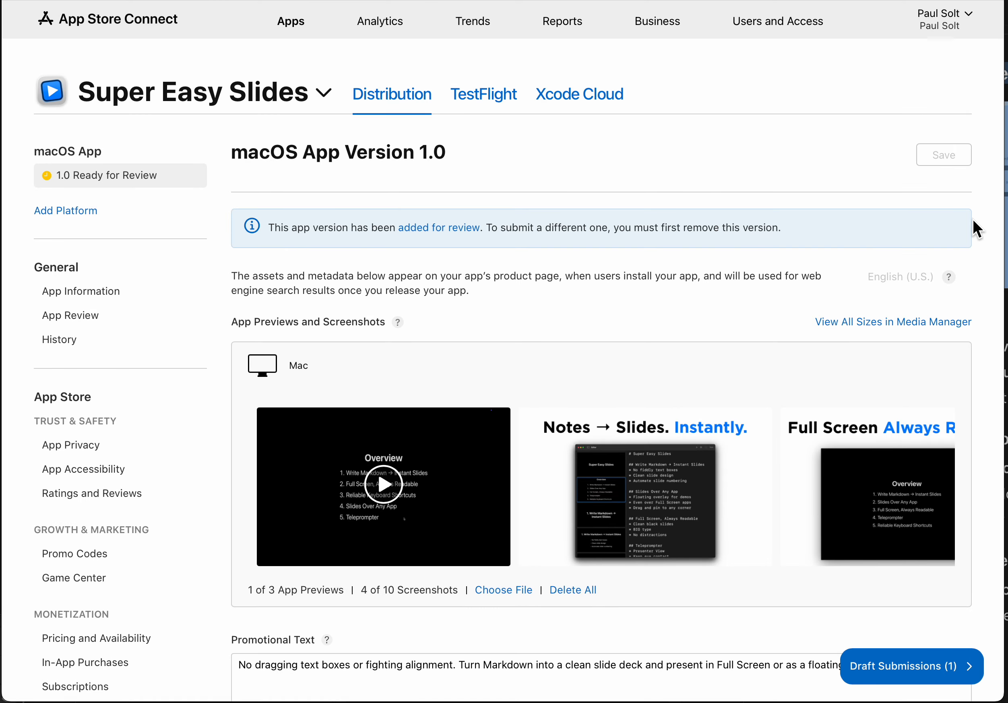
click(937, 666)
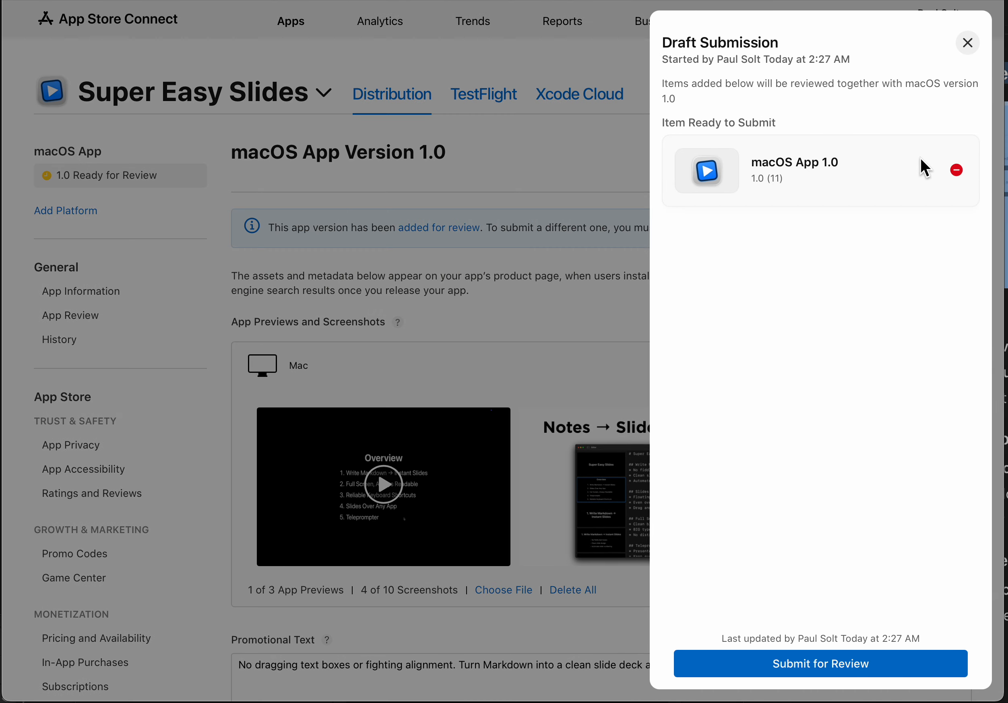
mouse_move(911, 170)
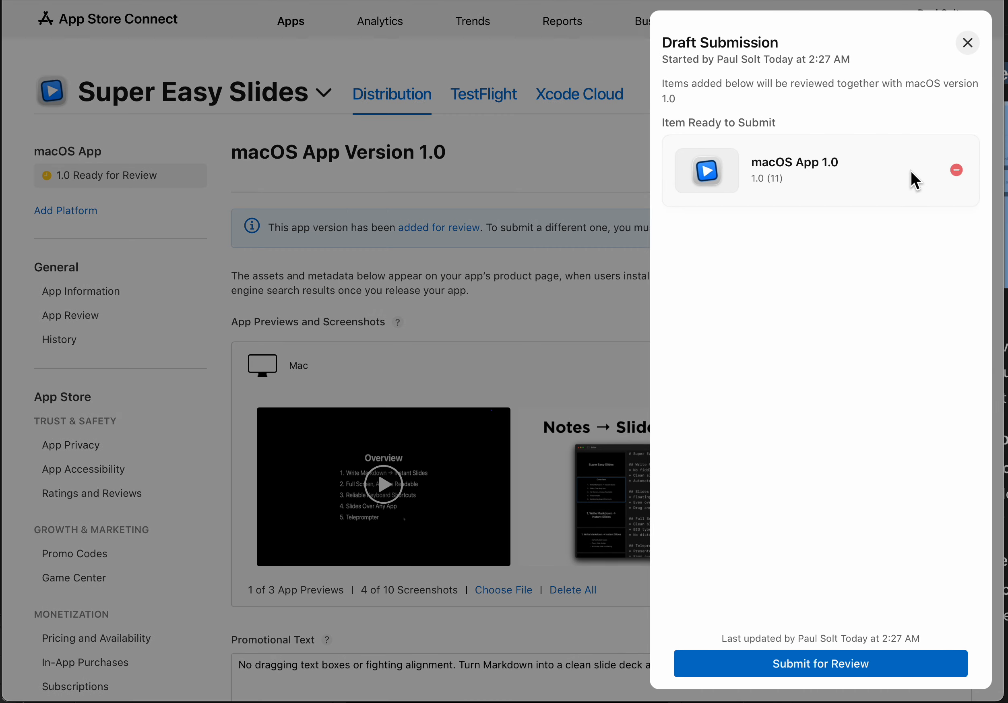
click(957, 170)
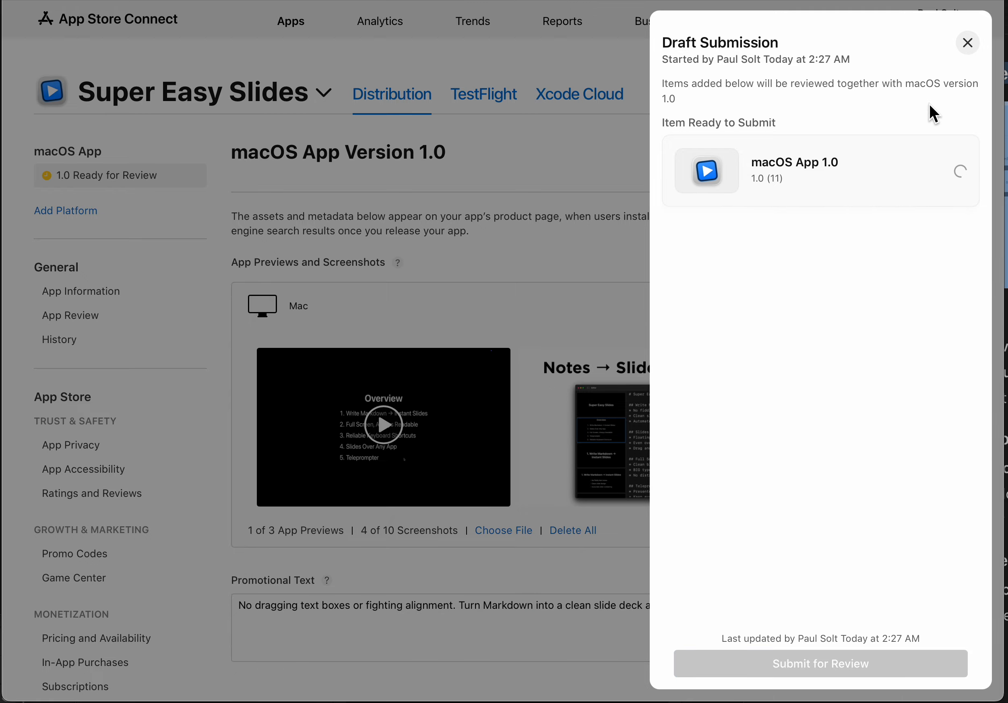
click(967, 51)
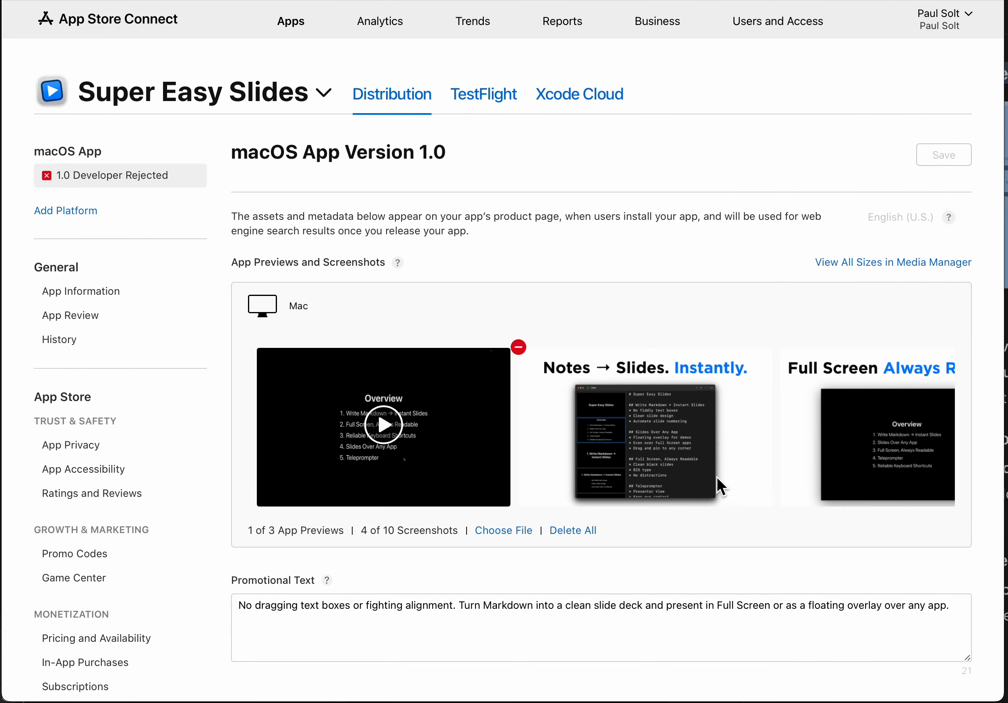
Remove build 1.0 (11) from the macOS app version's Build section
scroll(445, 491, down, 1)
scroll(445, 489, down, 15)
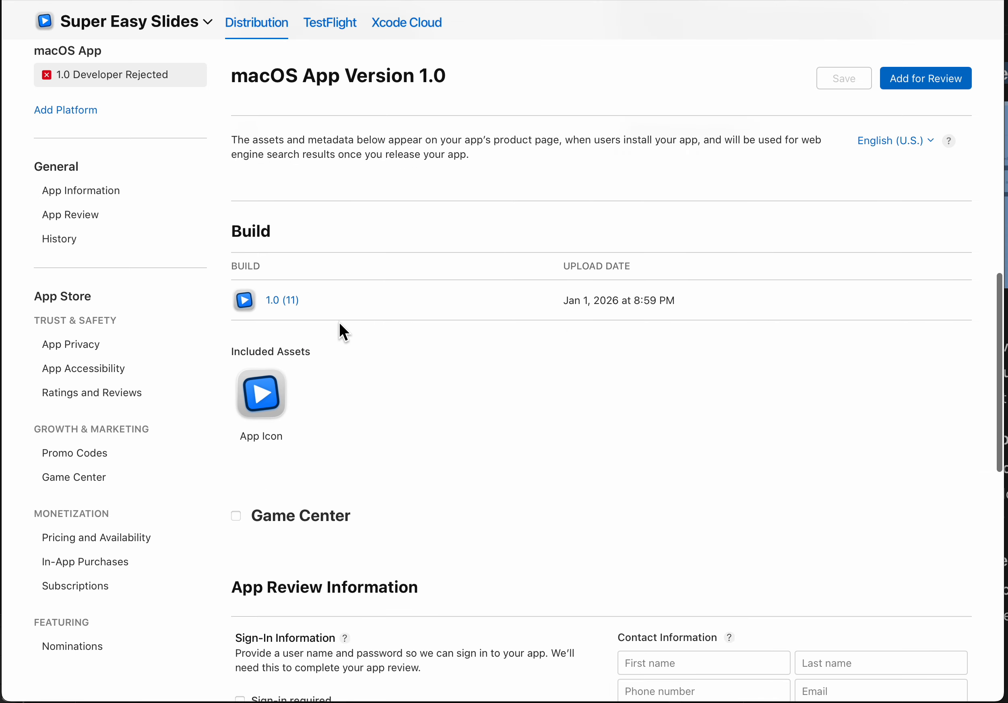
mouse_move(289, 301)
click(956, 301)
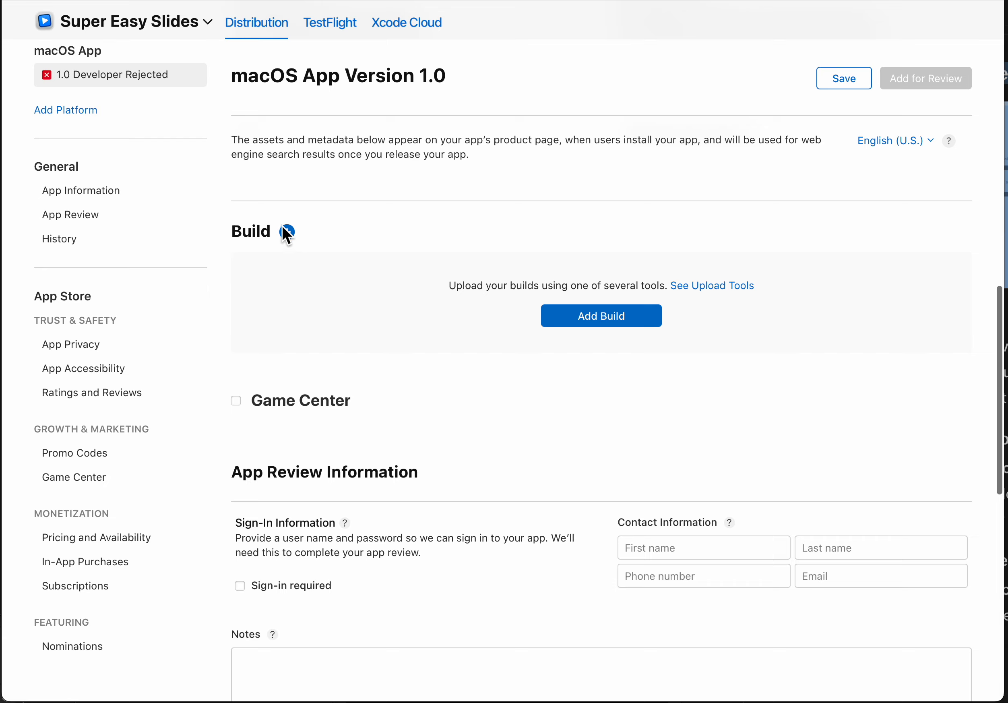
Attach build 1.0.4 (8) to the macOS app version and save the version
click(599, 316)
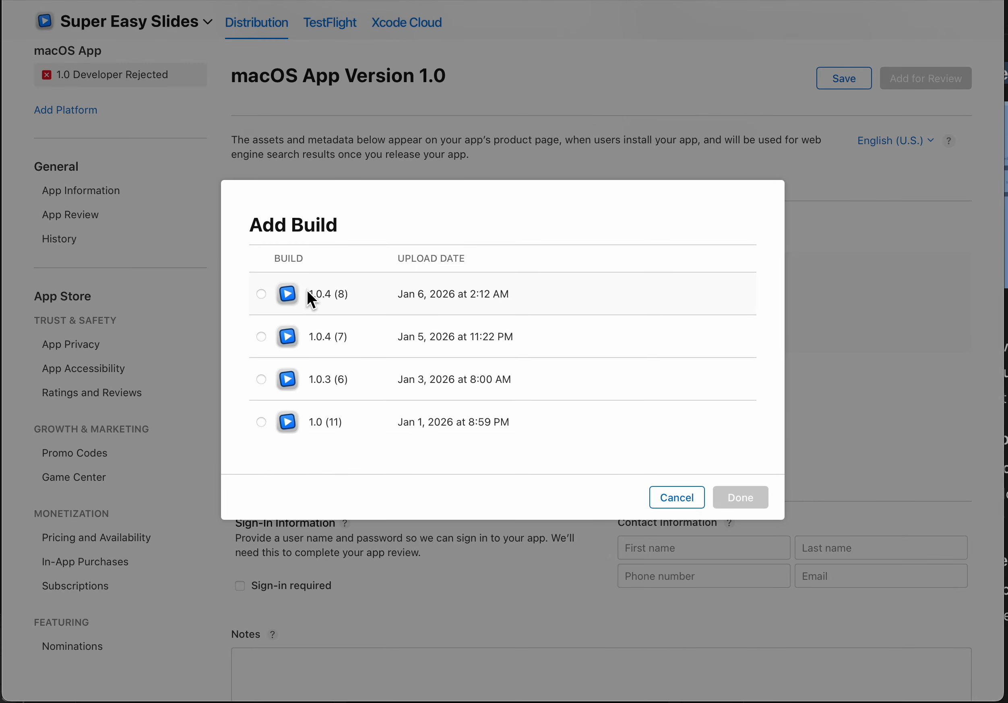
click(307, 290)
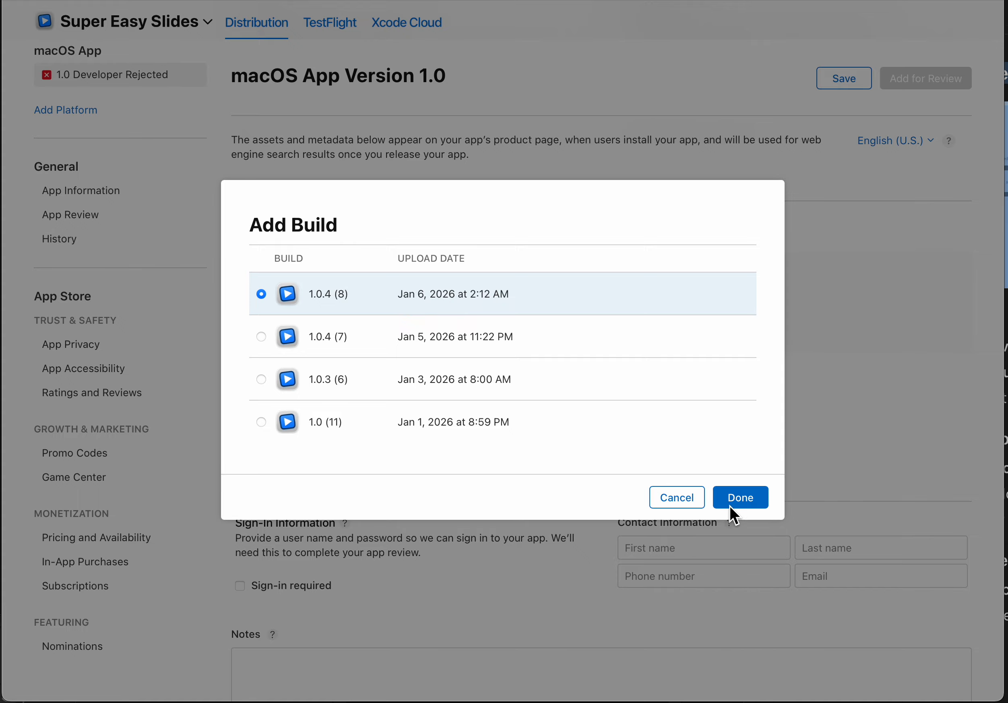
click(760, 503)
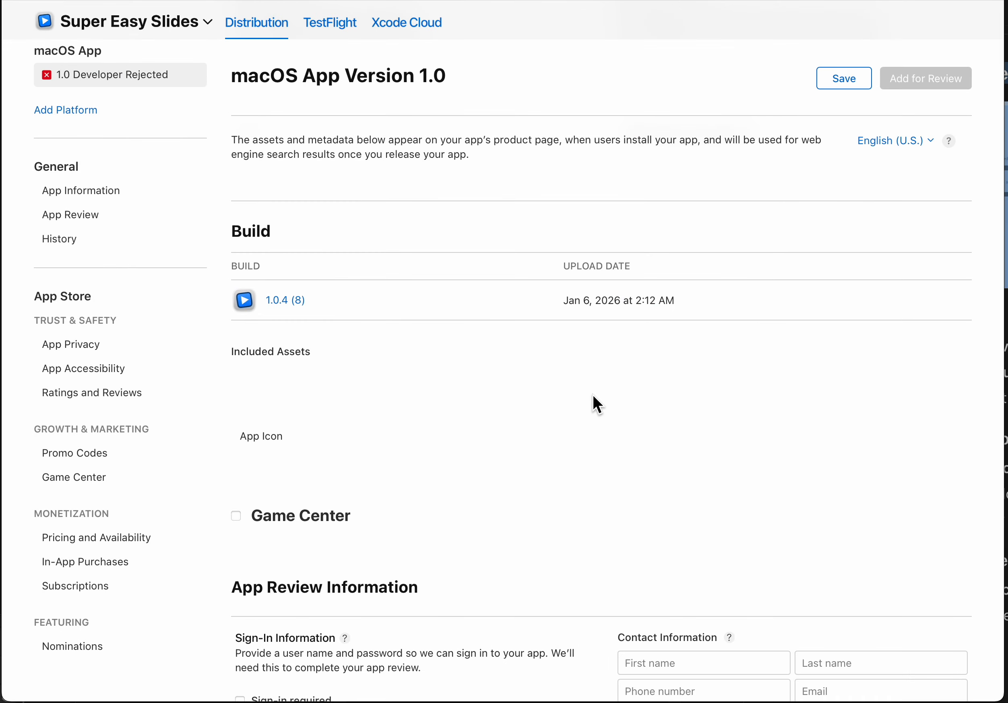
scroll(576, 387, up, 15)
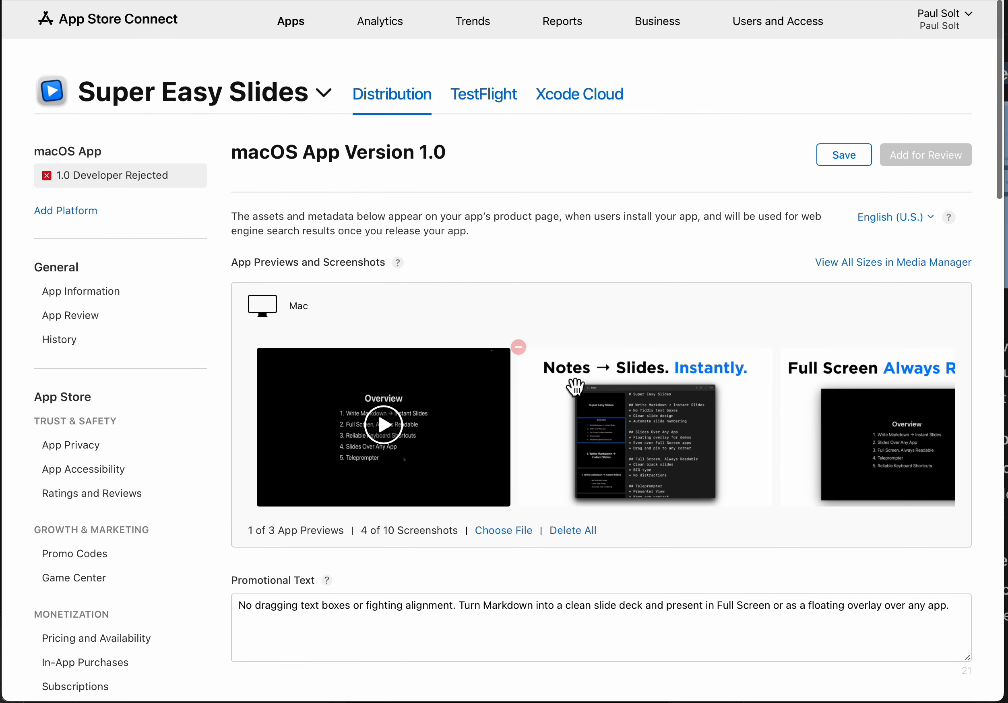
click(844, 155)
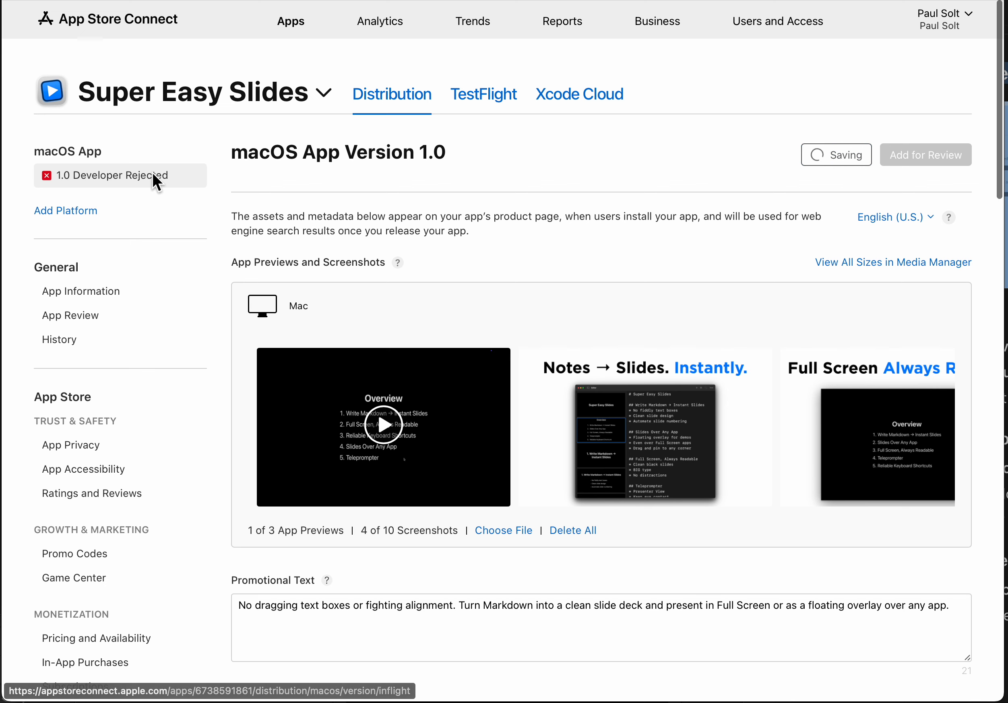
Look through the App Information page for a version number setting
scroll(495, 615, down, 1)
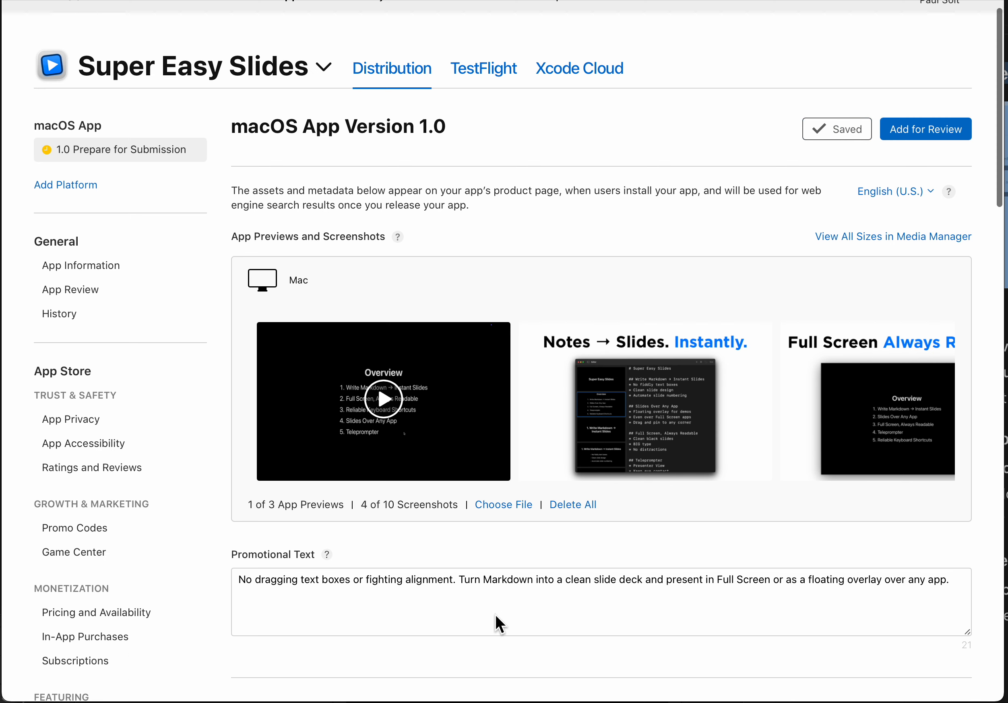
scroll(495, 615, down, 4)
scroll(496, 614, up, 6)
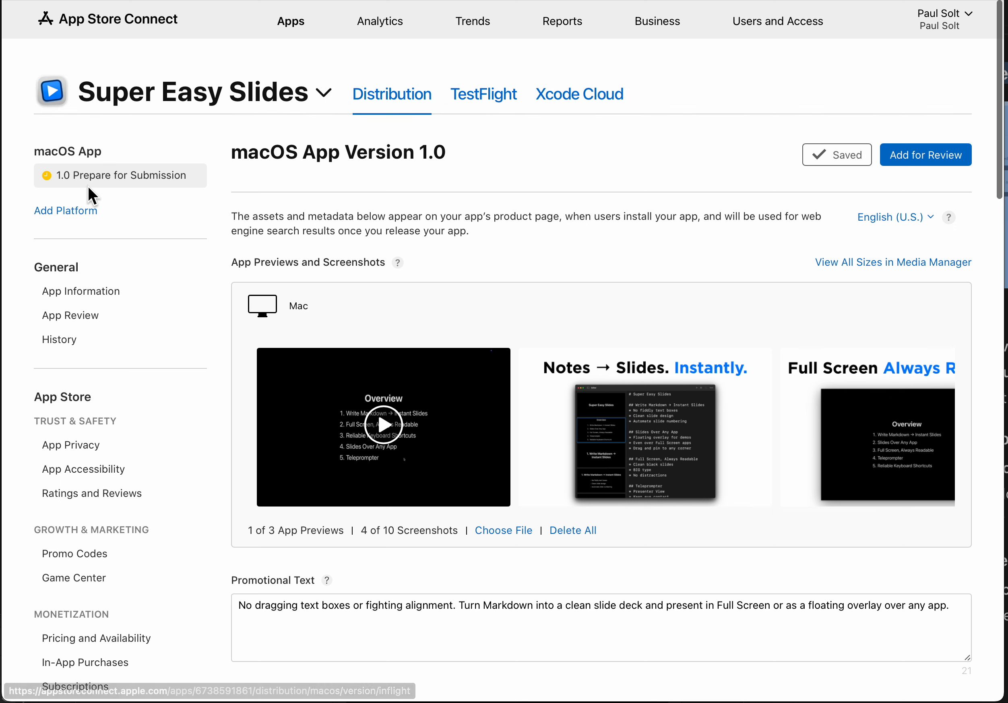
click(84, 293)
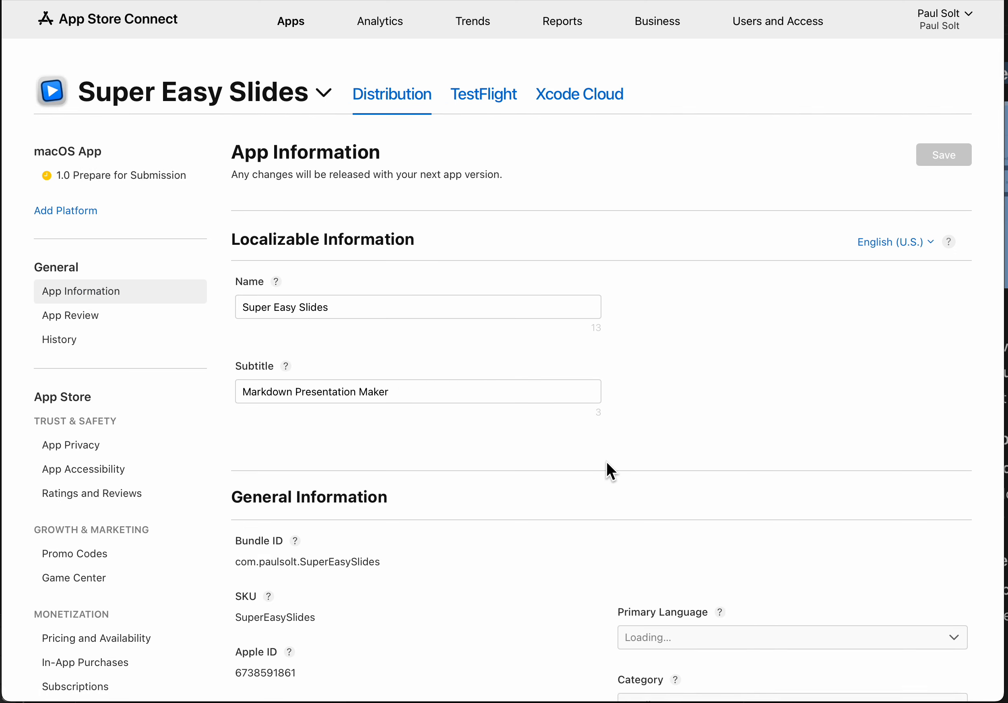
scroll(539, 479, down, 10)
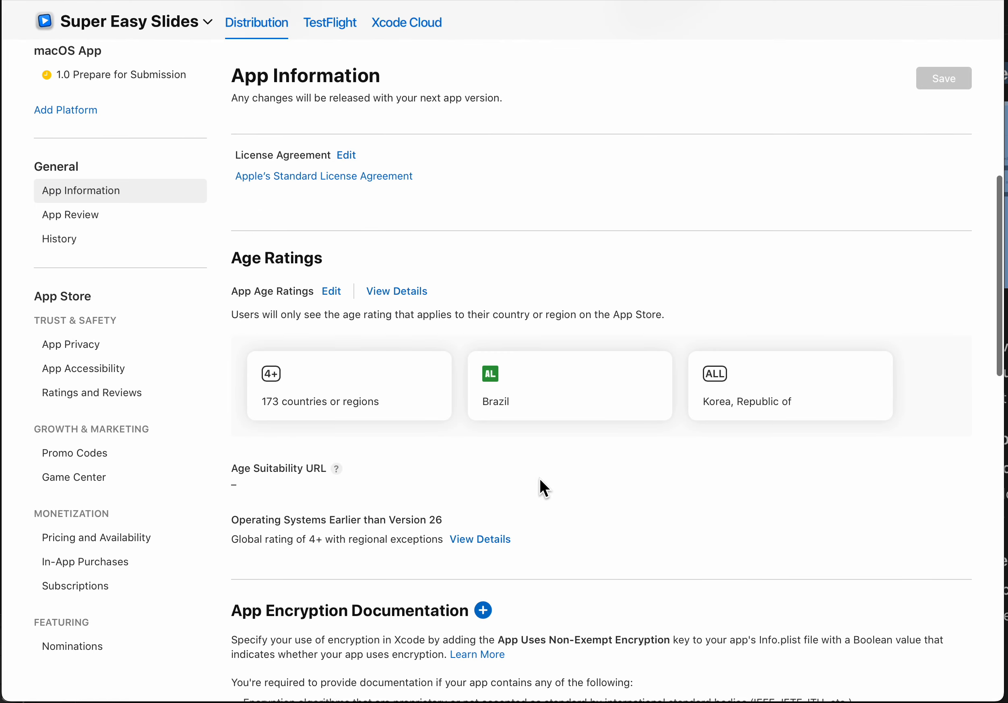
scroll(540, 479, up, 10)
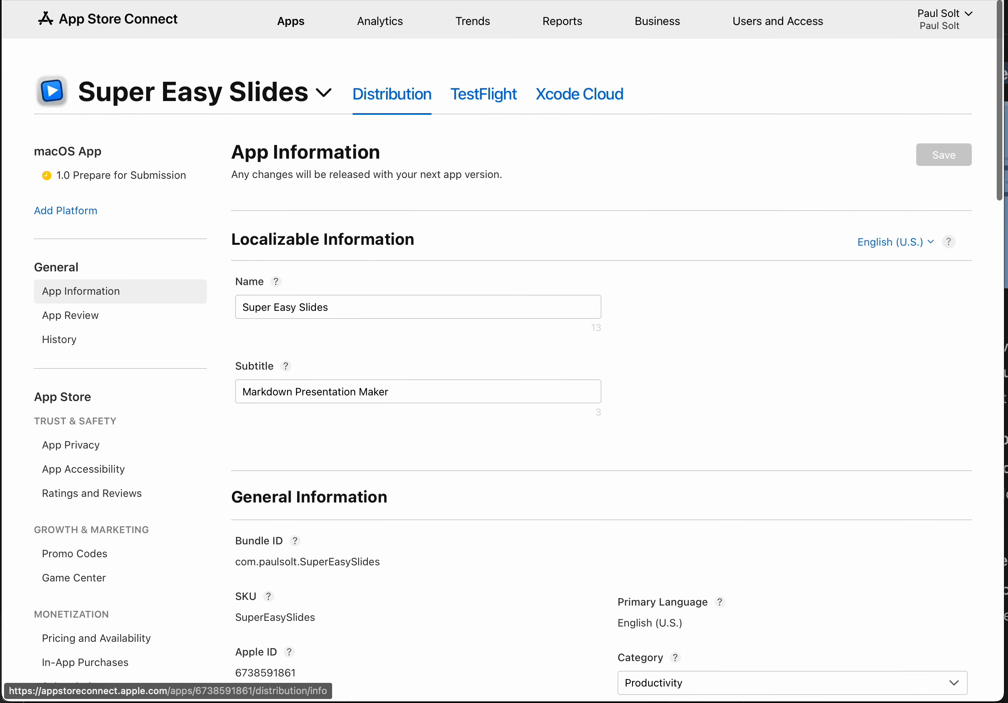
Set the macOS app's version number to 1.0.4 on its version page and save
click(107, 176)
scroll(579, 396, down, 1)
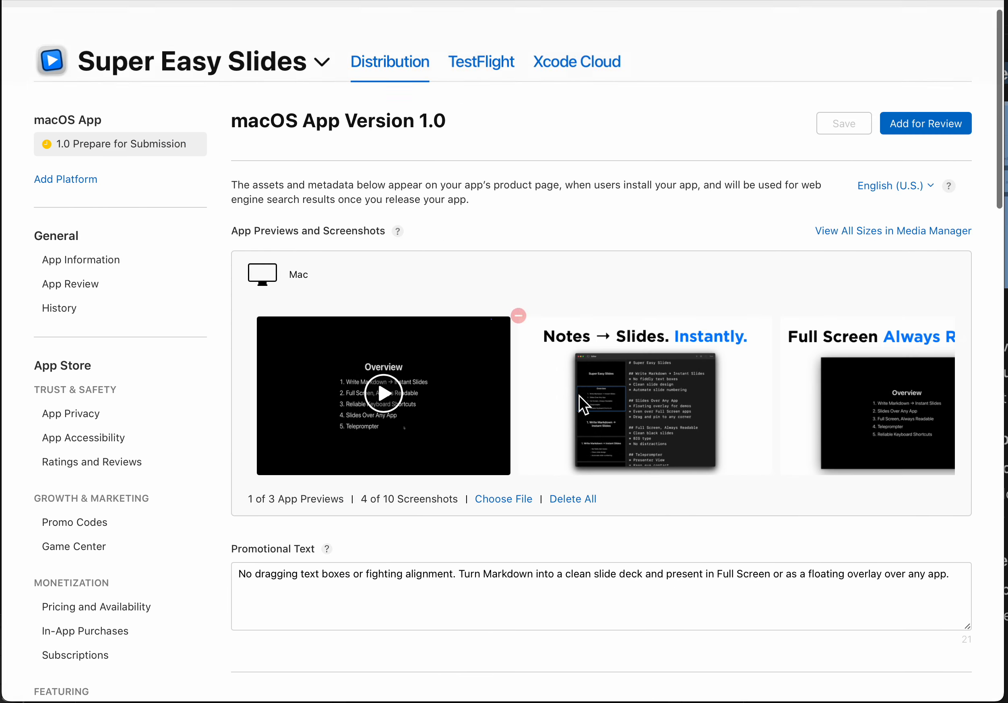
scroll(579, 395, down, 10)
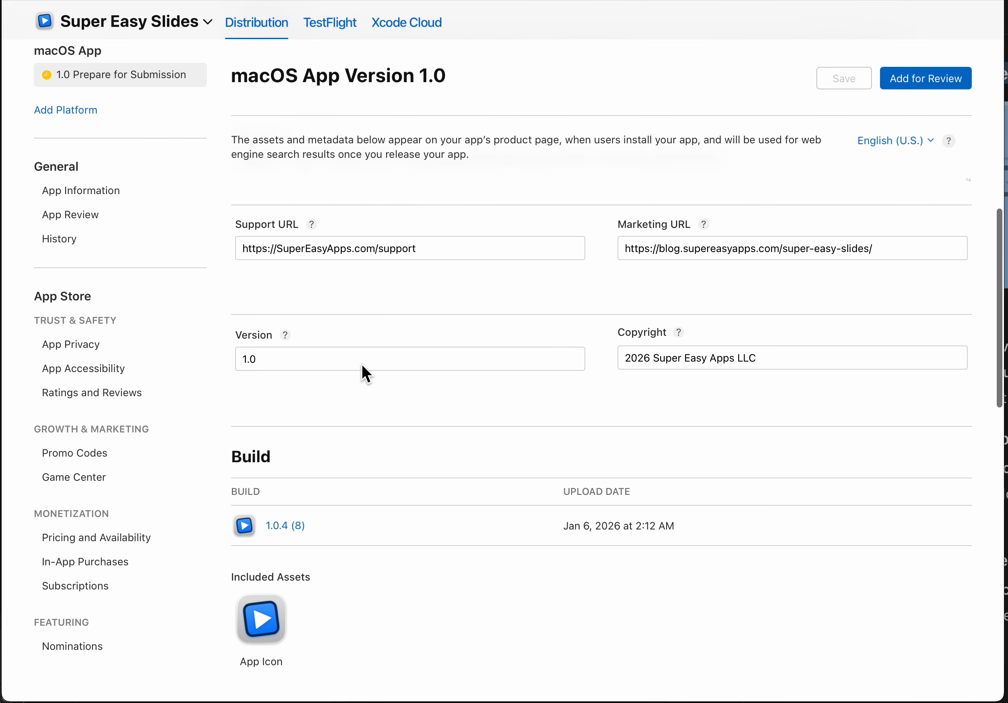
mouse_move(287, 334)
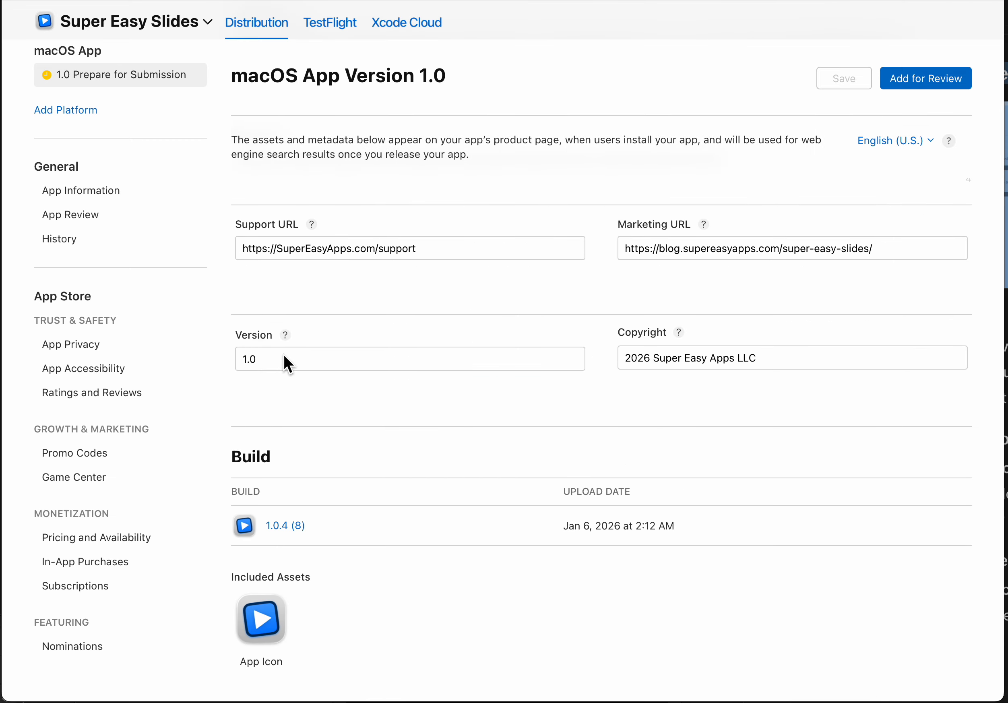
click(293, 359)
text(.4)
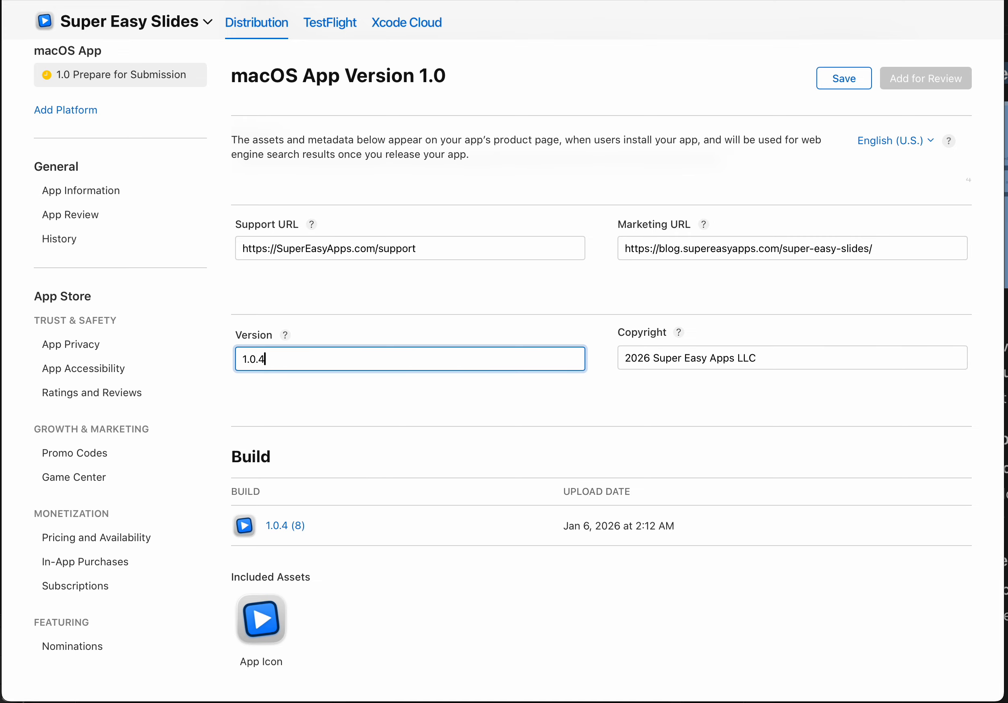
scroll(431, 407, up, 10)
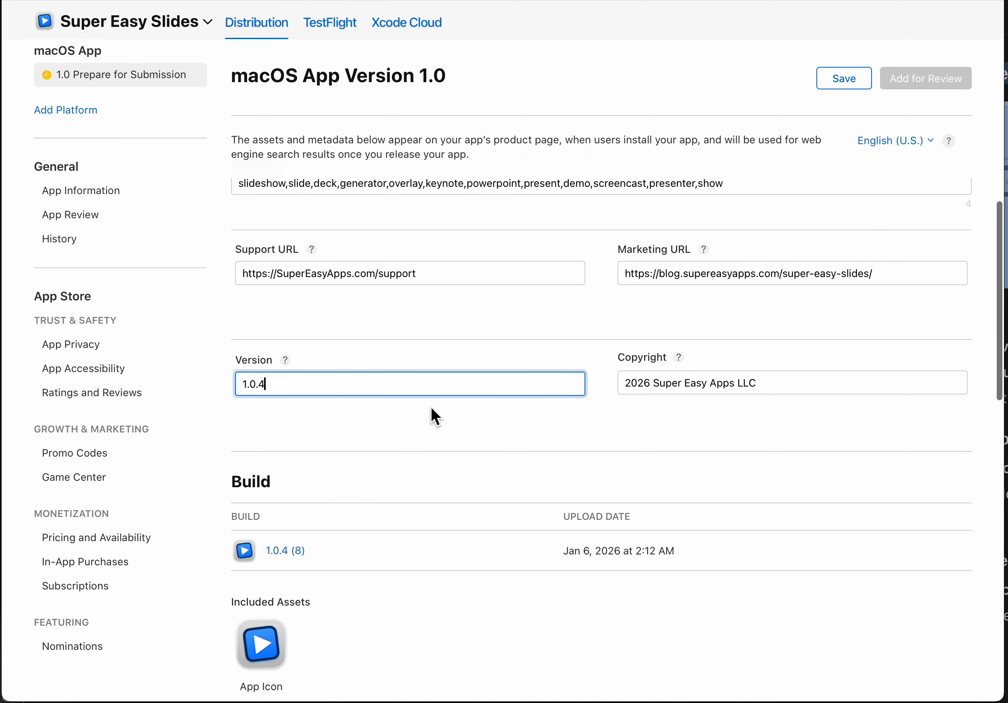
click(843, 81)
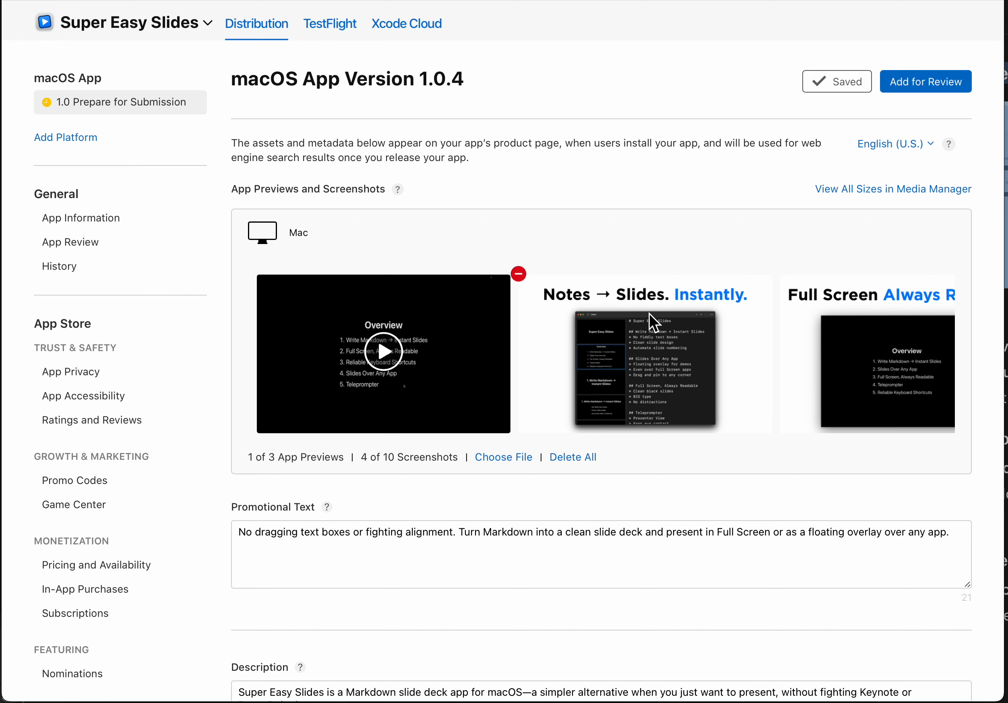
Submit macOS App 1.0.4 for review and open the app's list of review submissions
click(900, 83)
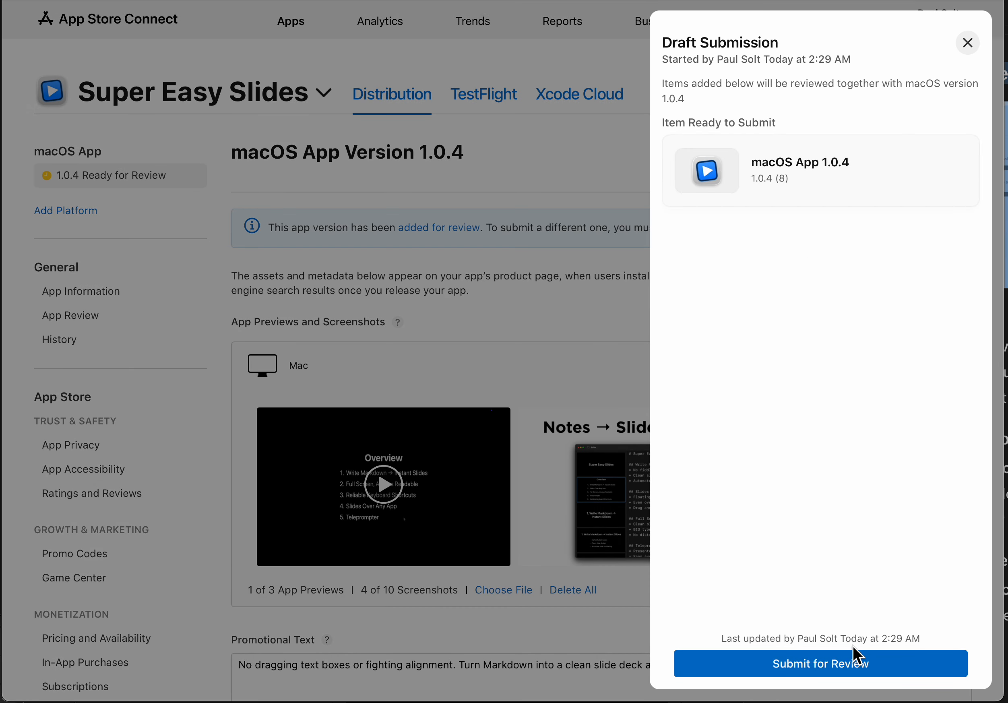
click(851, 661)
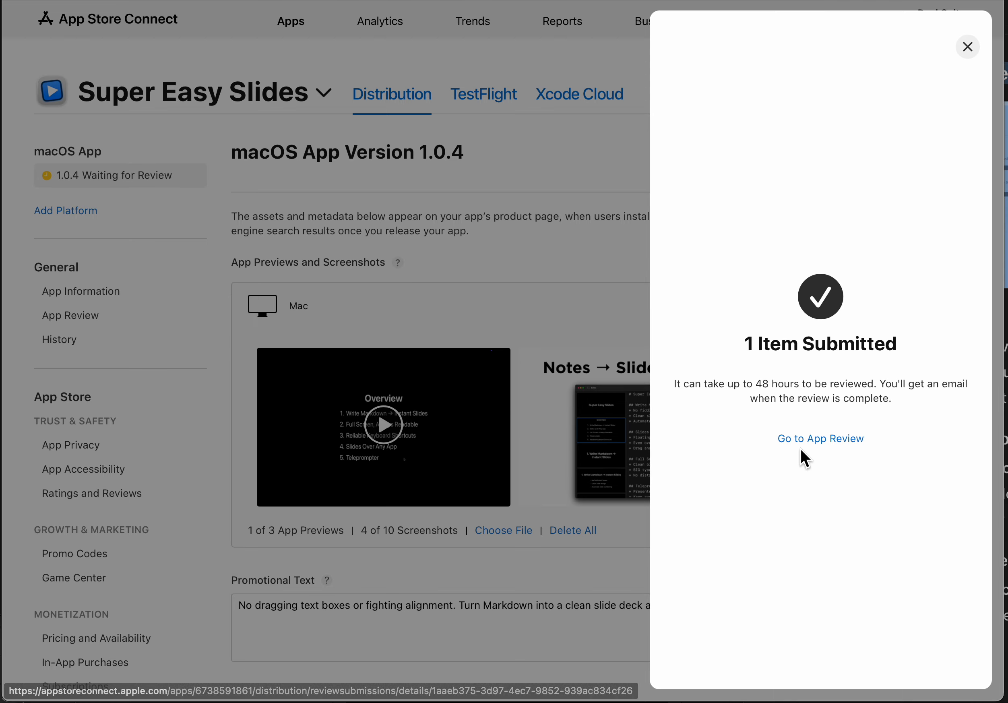
click(801, 437)
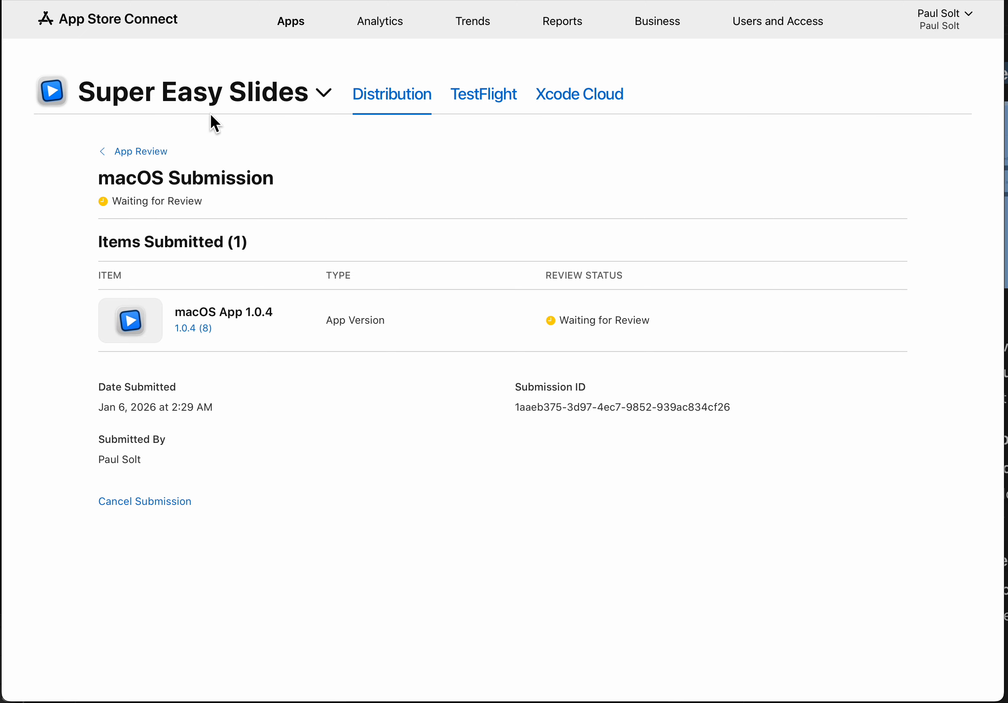
click(129, 152)
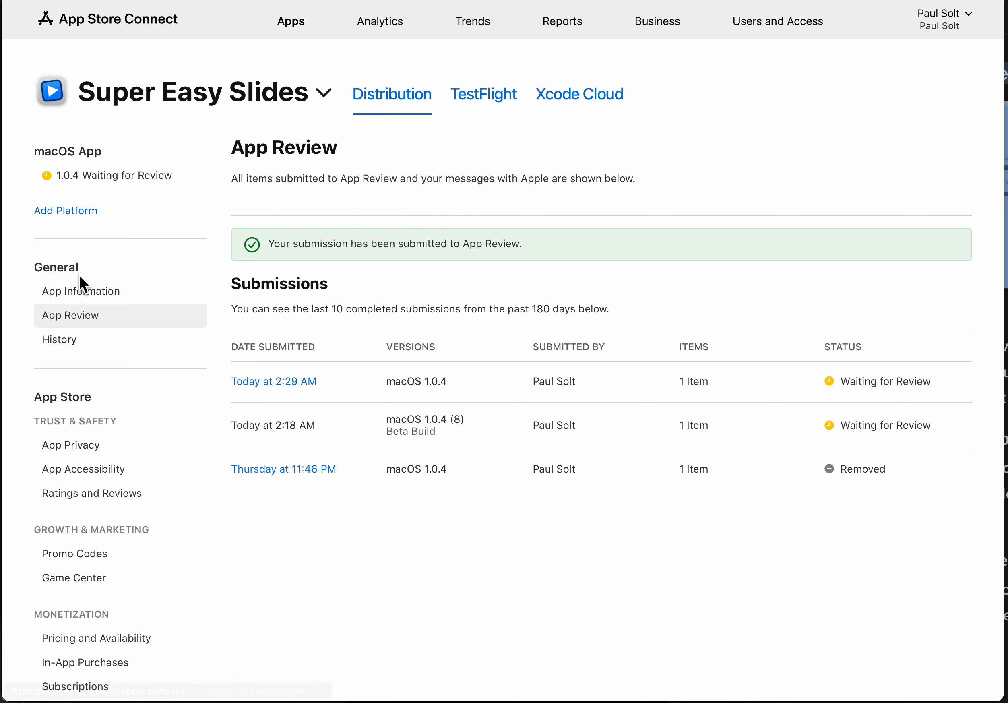
Examine the version's Mac preview and screenshots in Media Manager, enlarging the "Notes → Slides. Instantly." screenshot
click(88, 167)
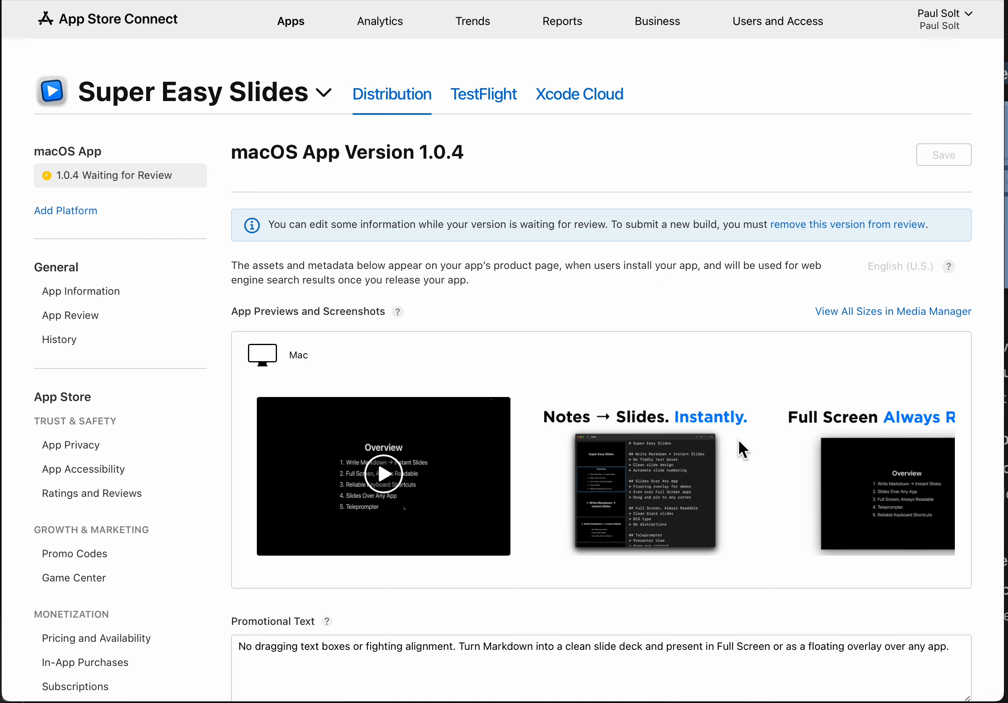
scroll(735, 450, down, 1)
scroll(783, 322, up, 3)
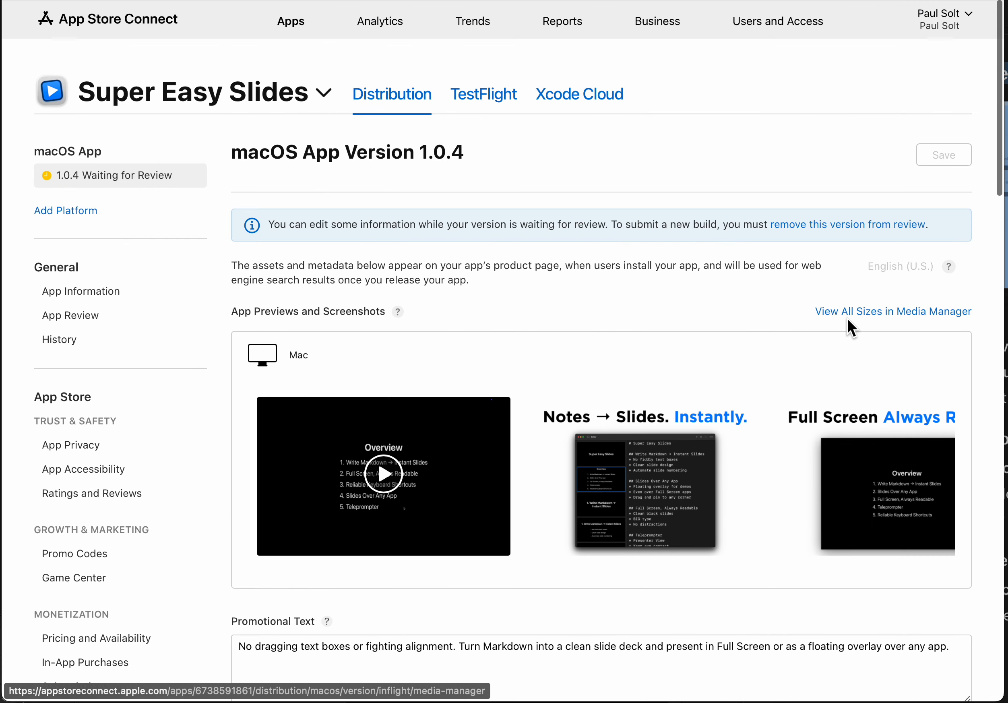
click(867, 313)
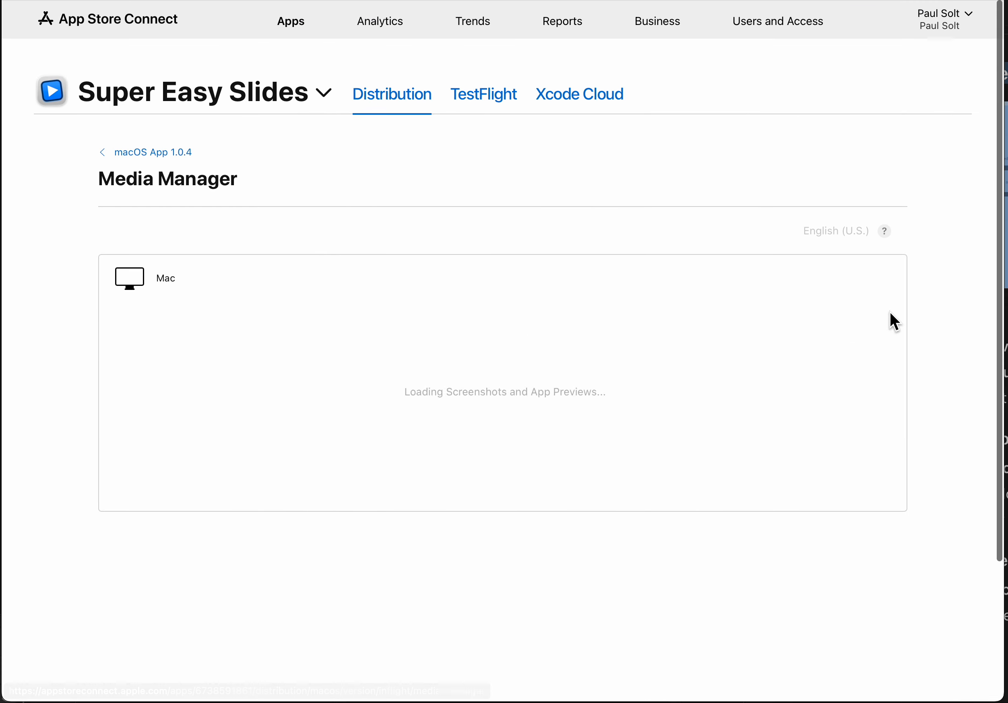
click(553, 387)
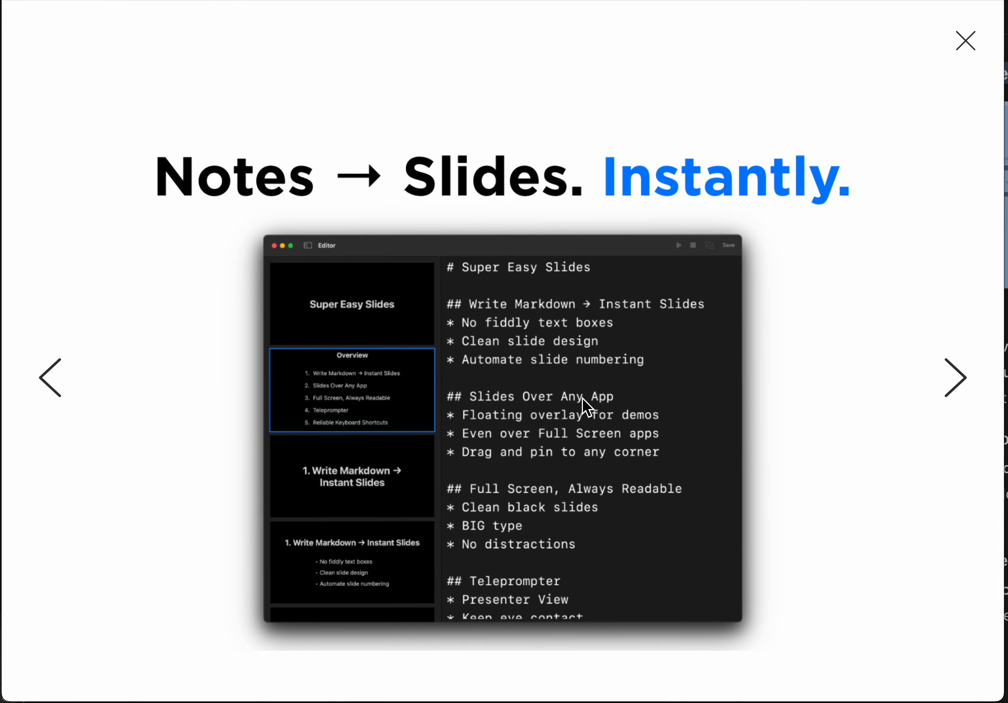
click(965, 41)
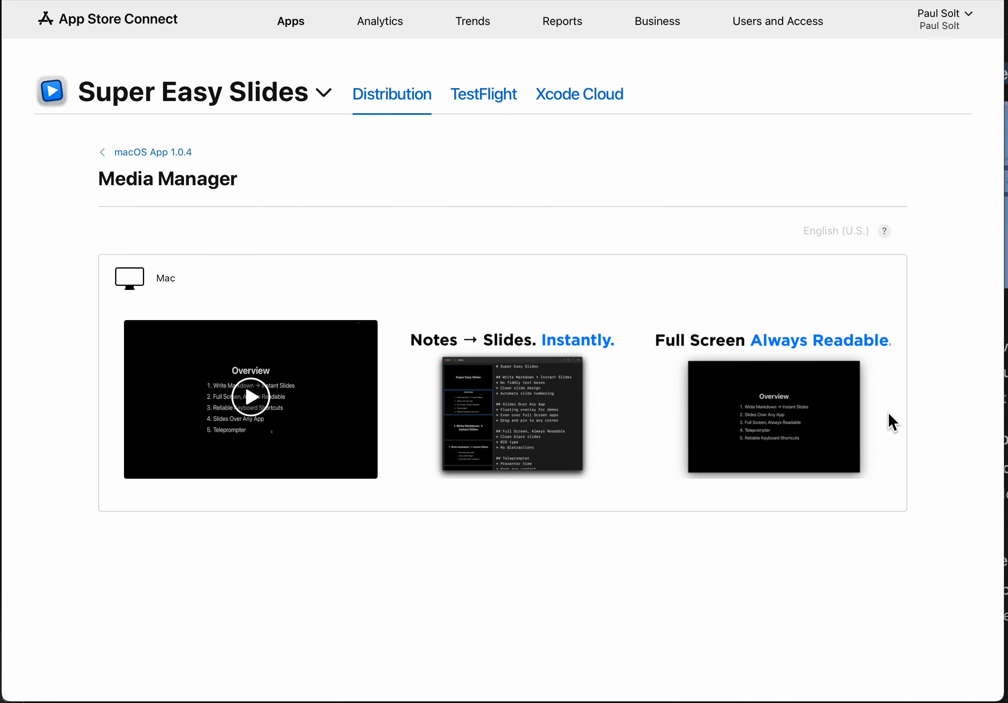
scroll(767, 414, down, 3)
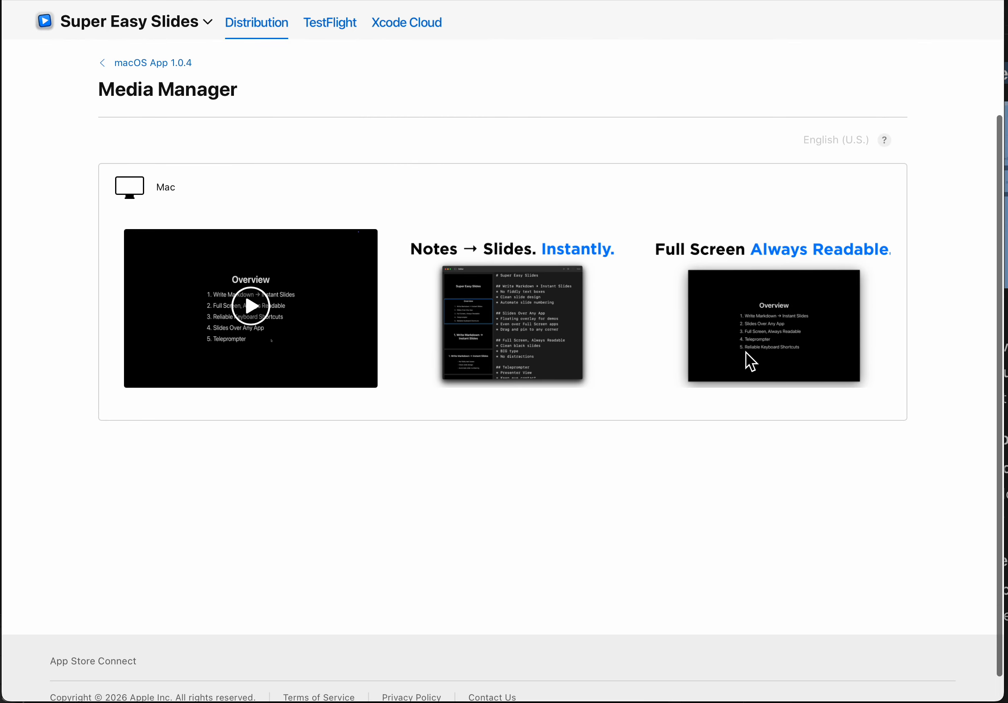
View the enlarged Mac screenshots from "Full Screen Always Readable" through "Auto-Numbering That Works", and close the viewer
click(750, 361)
click(955, 378)
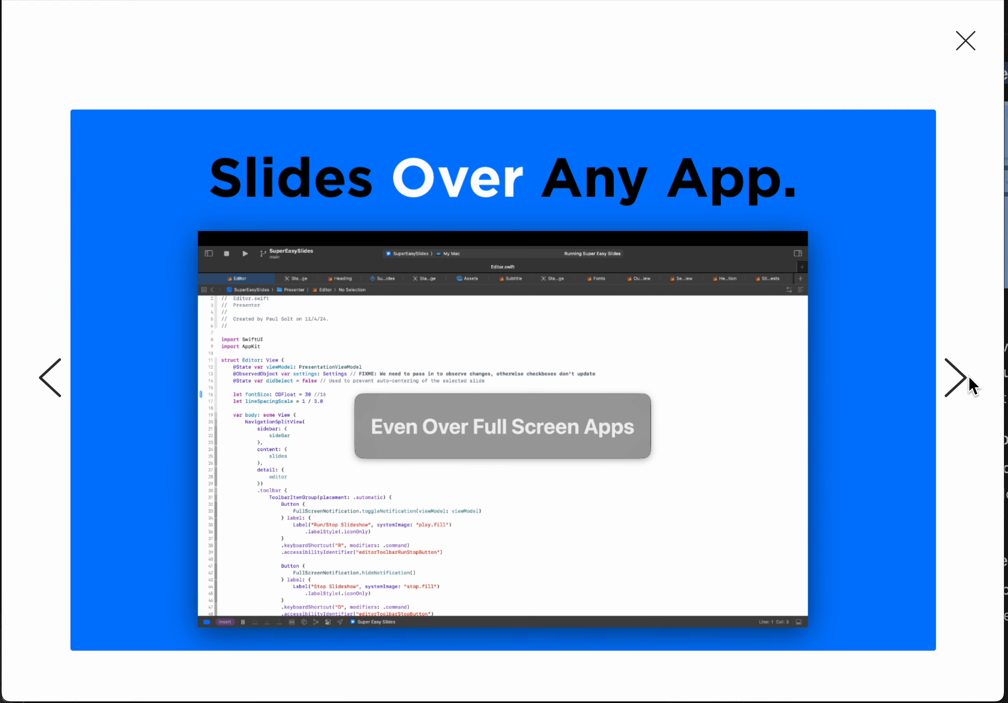
click(955, 378)
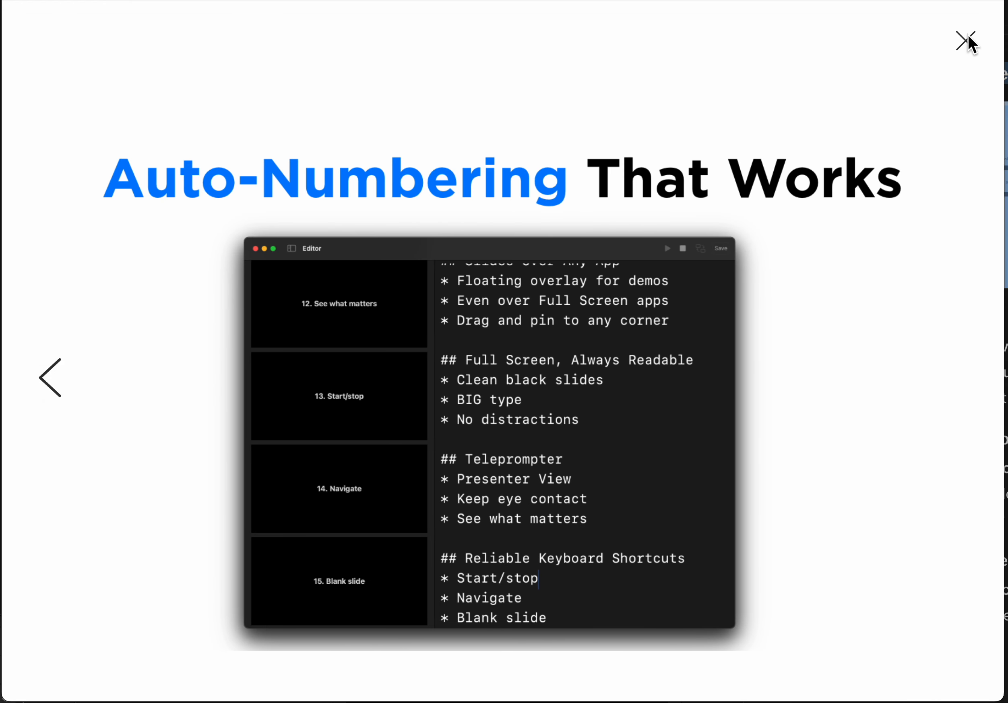
click(966, 39)
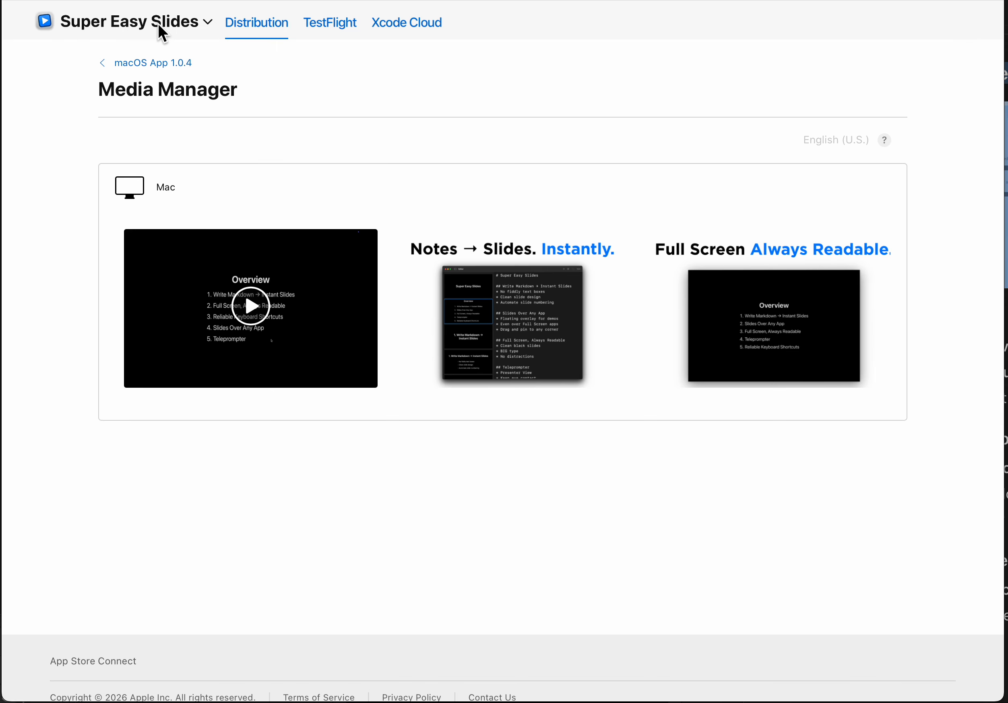
Return to the macOS App 1.0.4 version page and review its promotional text, description, keywords, URLs and build section
click(130, 62)
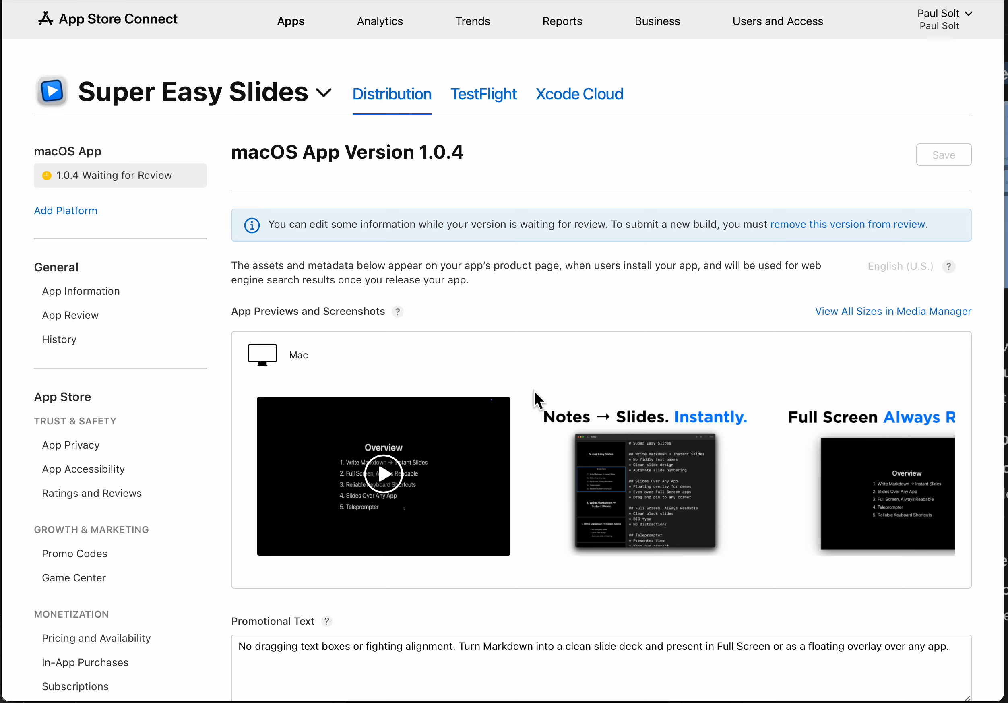
scroll(339, 552, down, 10)
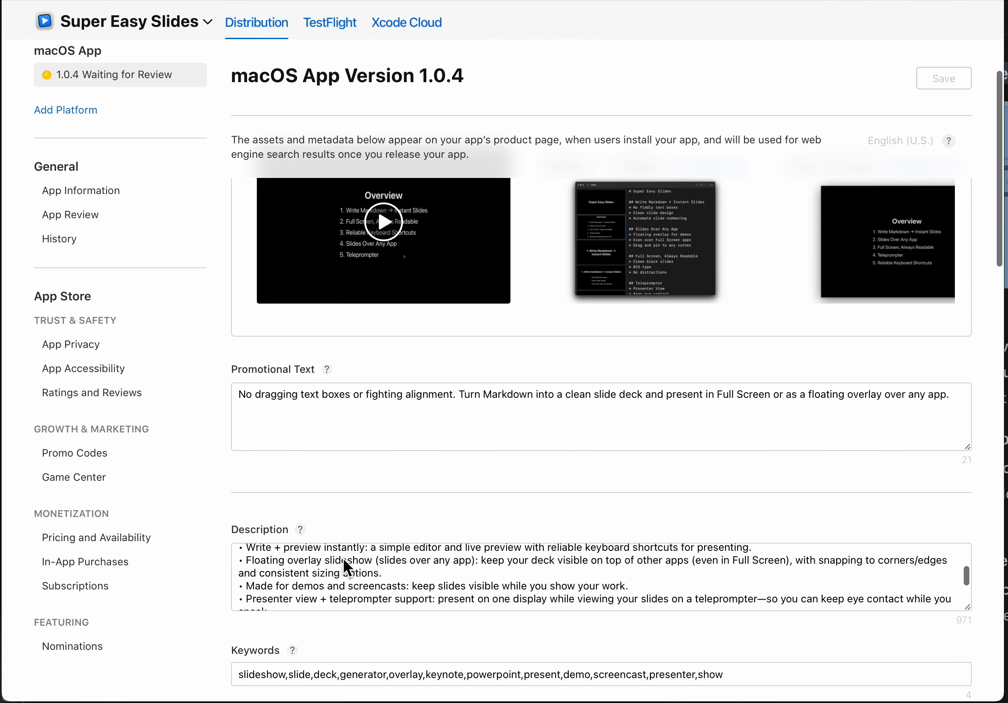
scroll(343, 559, down, 3)
scroll(363, 661, down, 10)
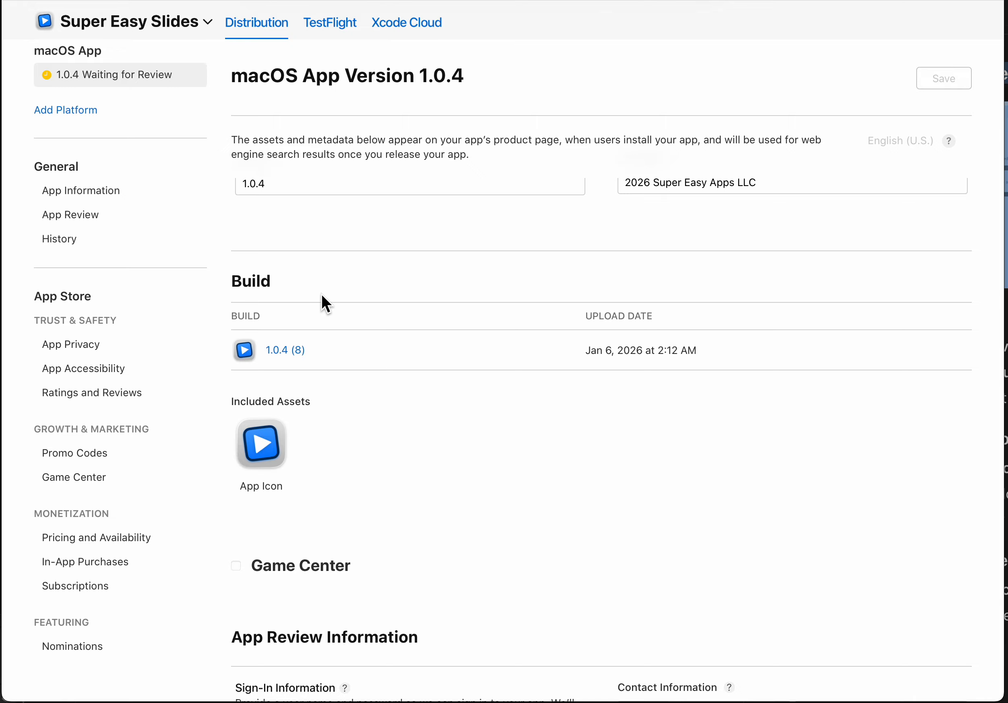
scroll(425, 518, down, 6)
scroll(425, 517, up, 14)
scroll(424, 515, up, 10)
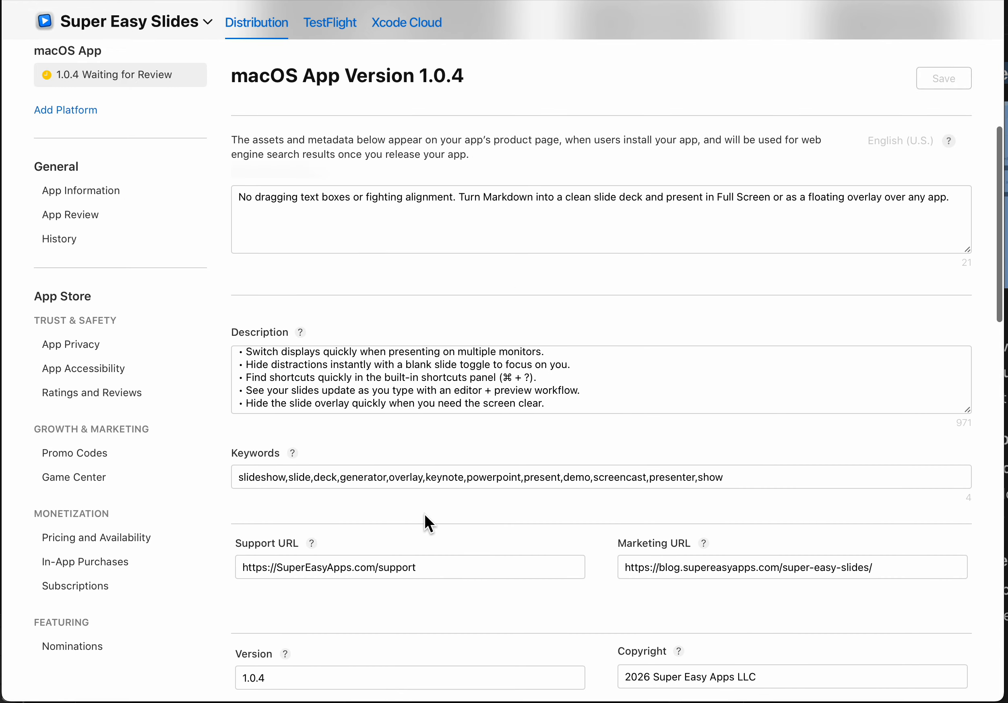